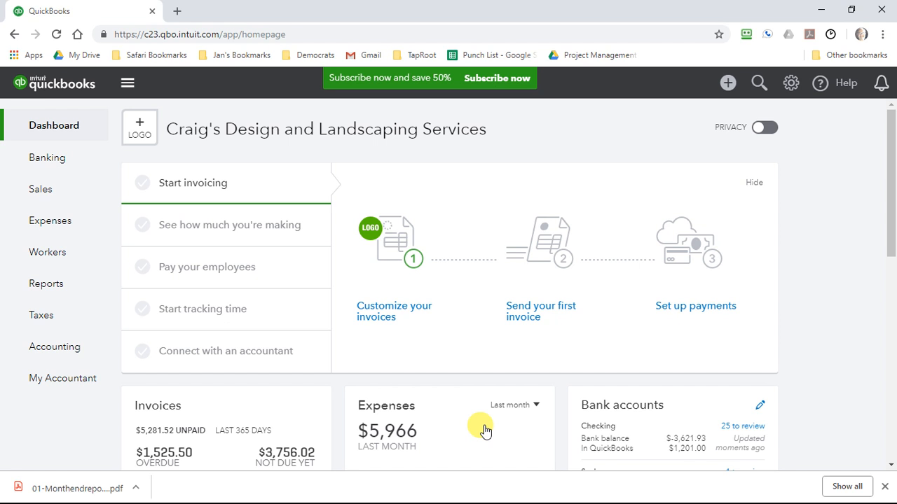
# - Start a new vendor bill
pyautogui.click(729, 83)
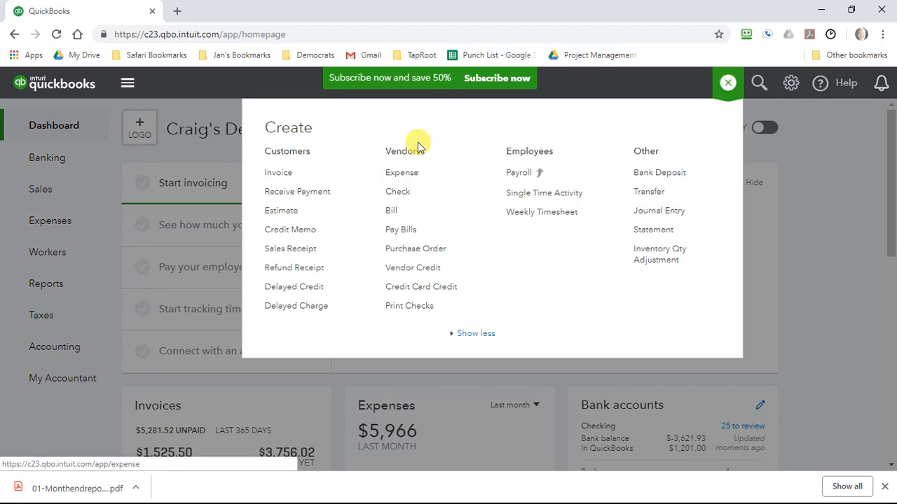
pyautogui.click(395, 210)
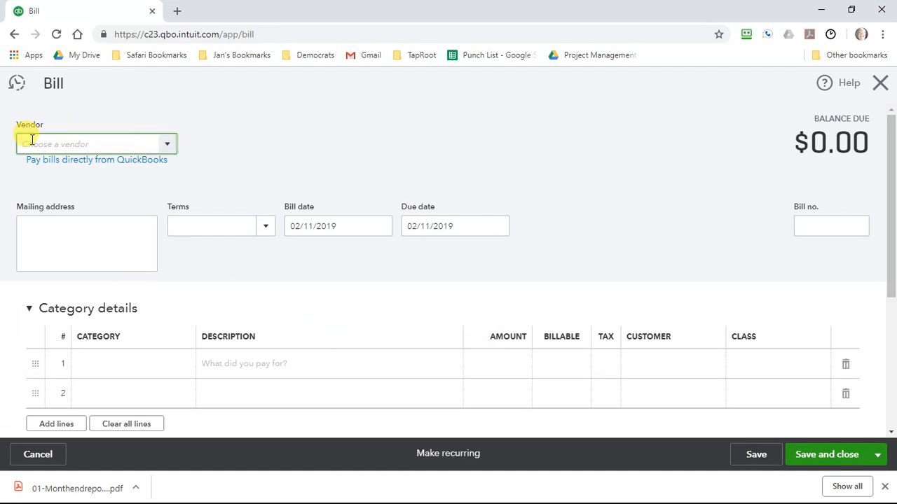
pyautogui.write('aZZ')
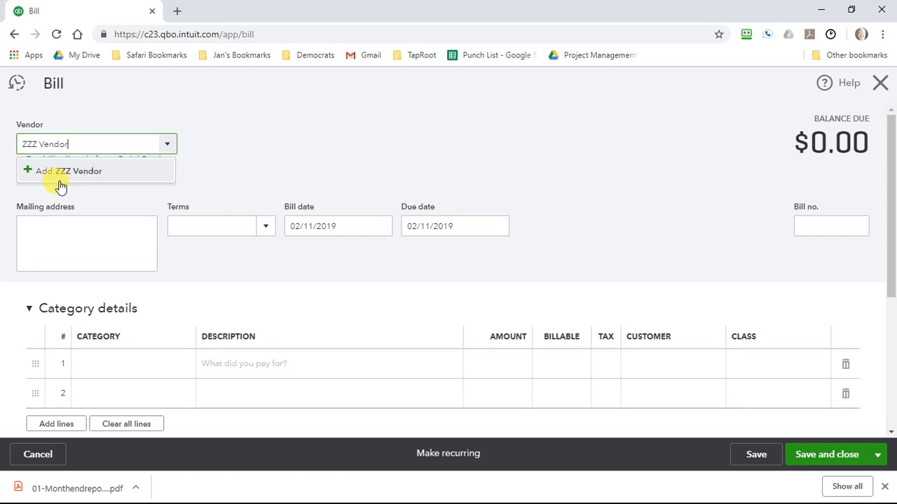
pyautogui.click(26, 175)
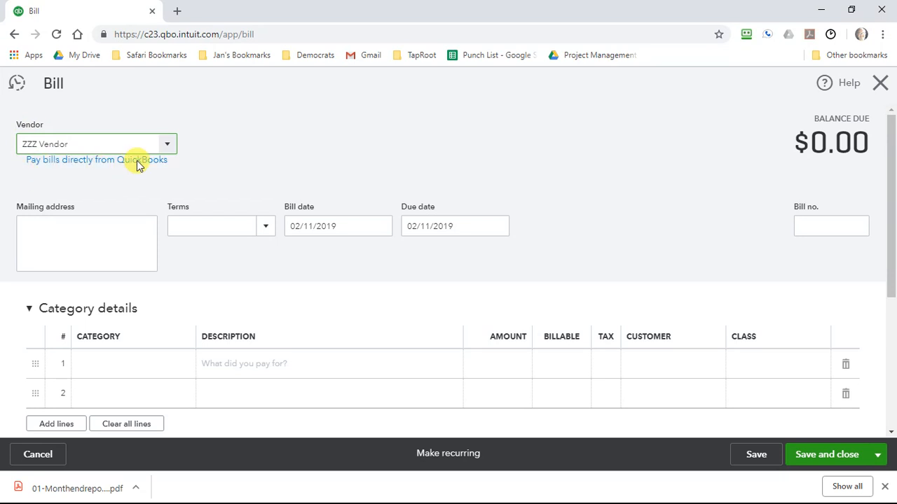
pyautogui.click(167, 144)
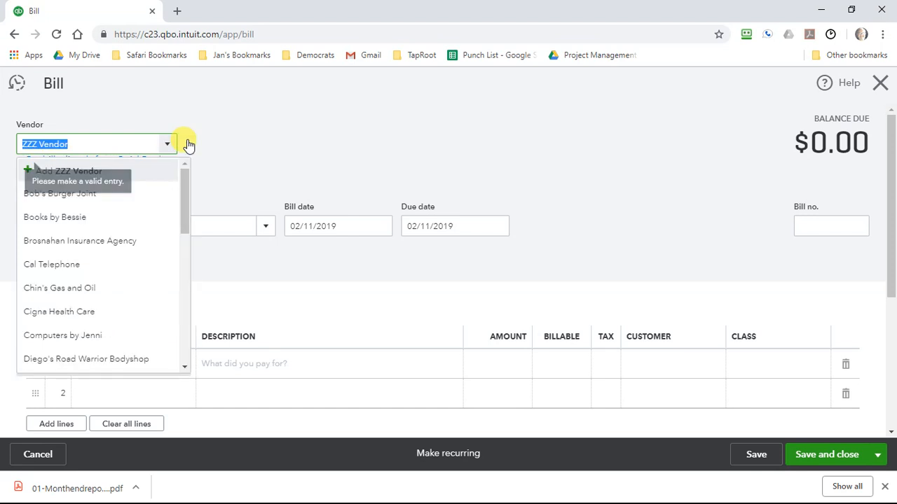
pyautogui.click(270, 155)
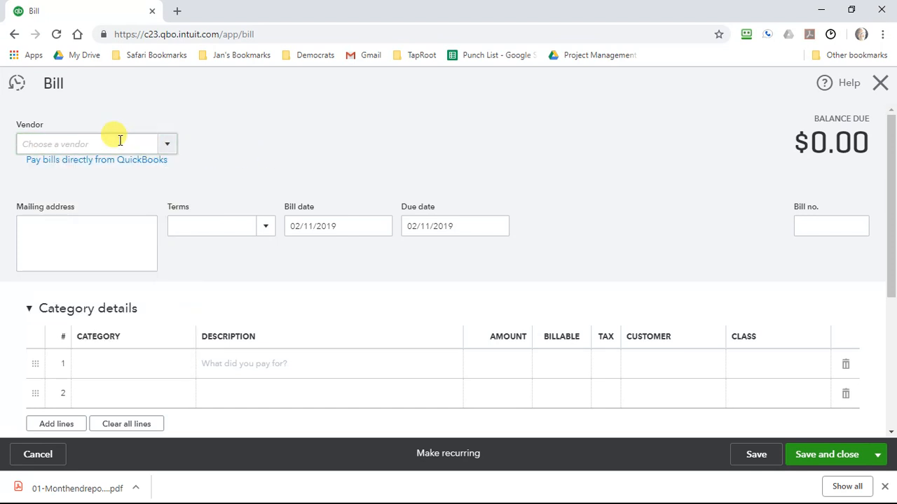
# - Add a new vendor named zzz Vendor to the bill, with ZZZ Vendor as the company in its details
pyautogui.click(125, 137)
pyautogui.write('zzz Vendor')
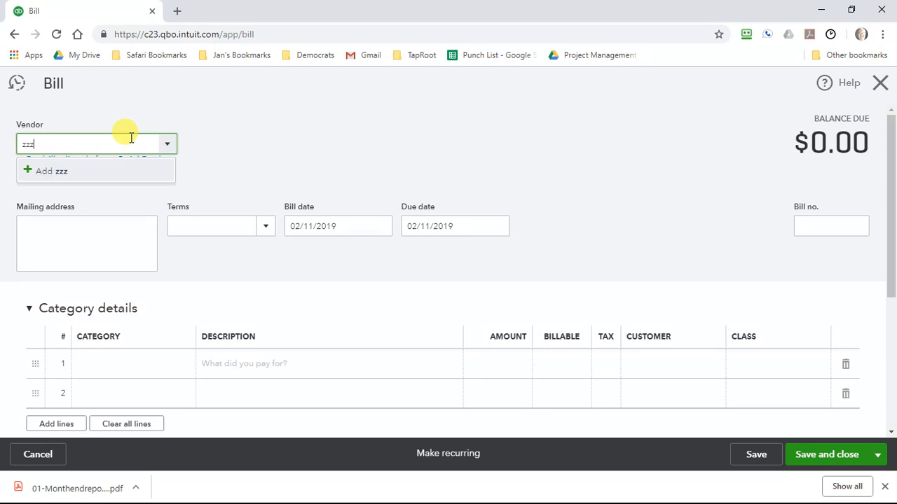
pyautogui.click(52, 174)
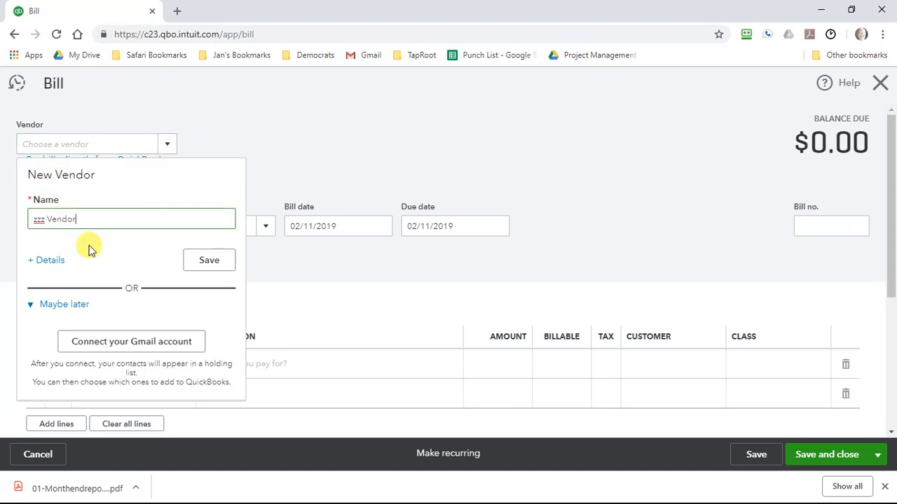
pyautogui.click(51, 266)
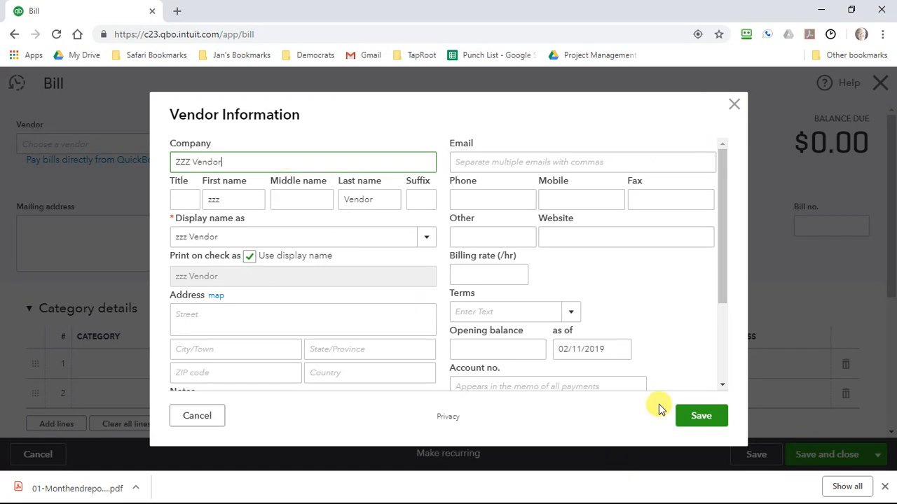
pyautogui.click(700, 415)
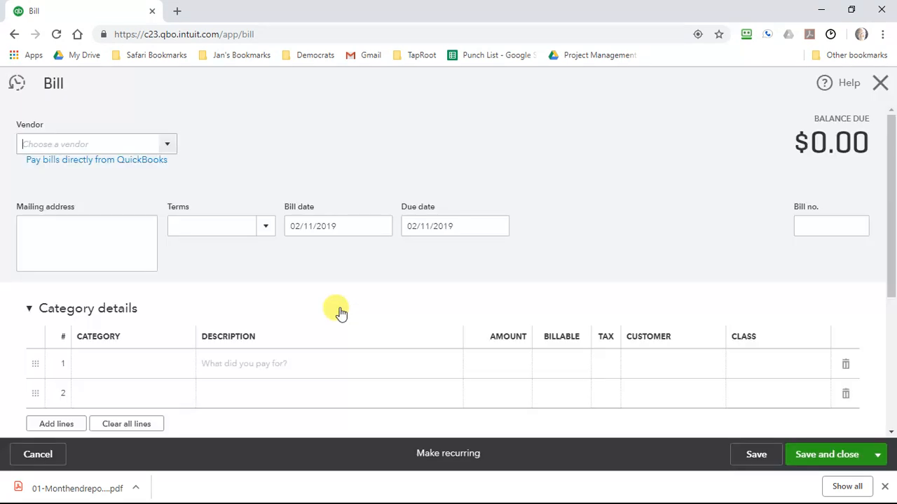
# - Set the category of the bill's first line to Dues & Subscriptions
pyautogui.click(123, 364)
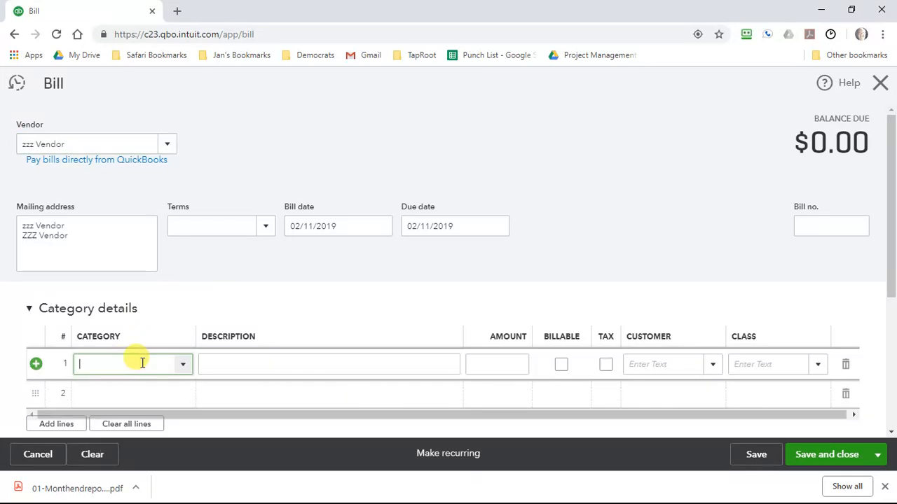
pyautogui.click(183, 368)
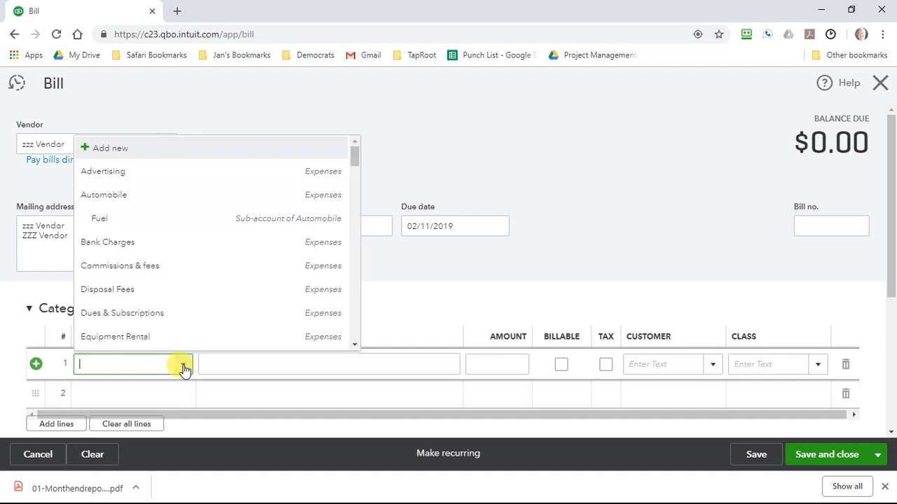
pyautogui.click(122, 313)
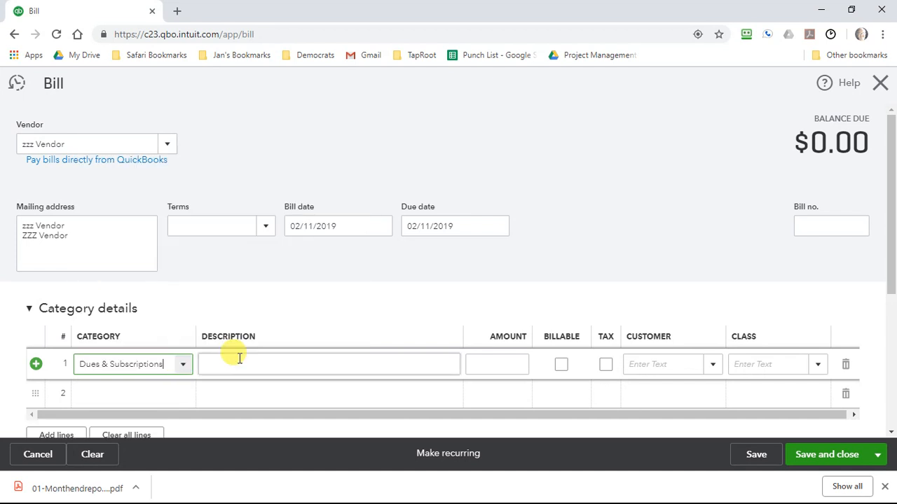
pyautogui.click(356, 364)
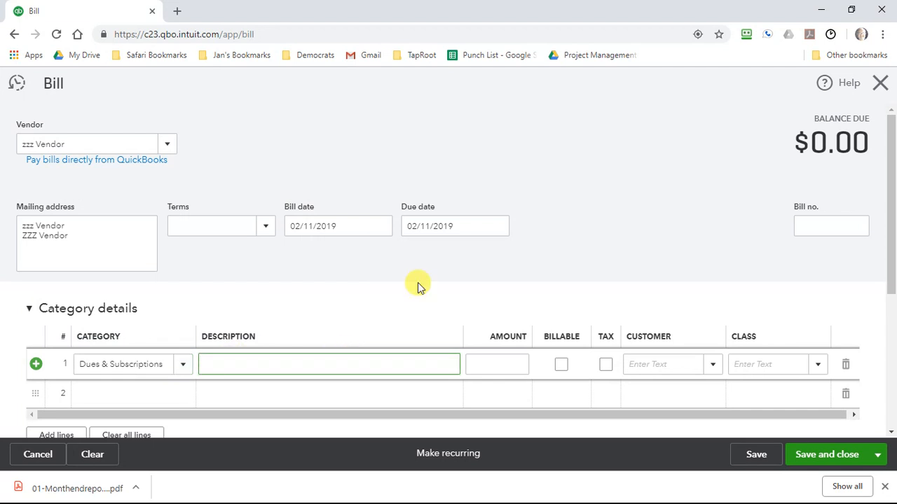
pyautogui.click(290, 226)
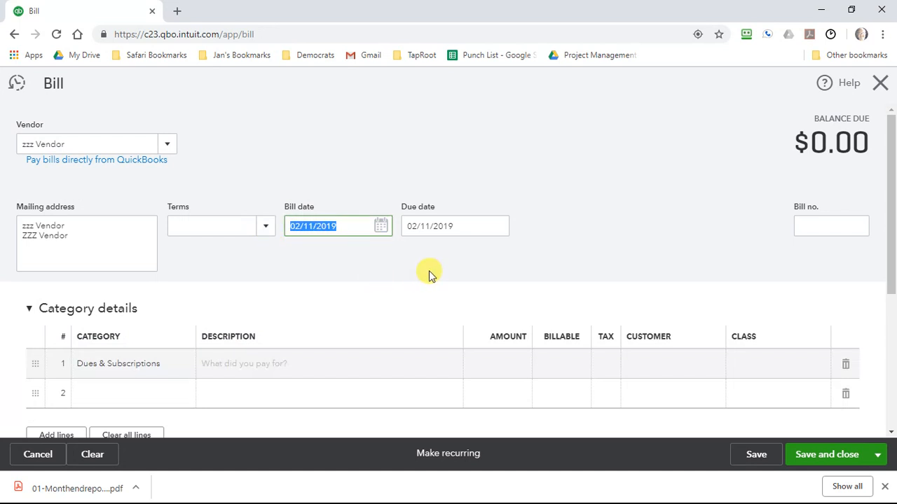
pyautogui.click(457, 225)
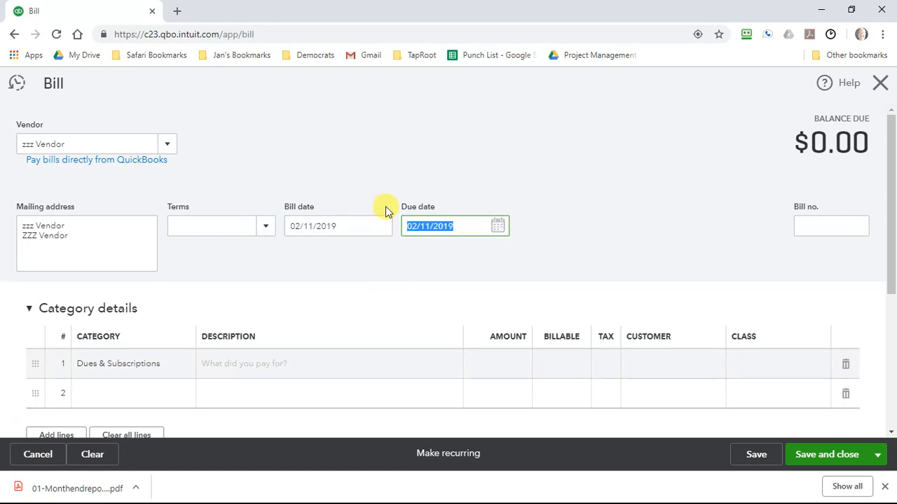
# - Enter the description ";lakdj;adjf;alkdjfa;lkfjd" on the first line and assign the class 01-Food for All Program
pyautogui.click(269, 367)
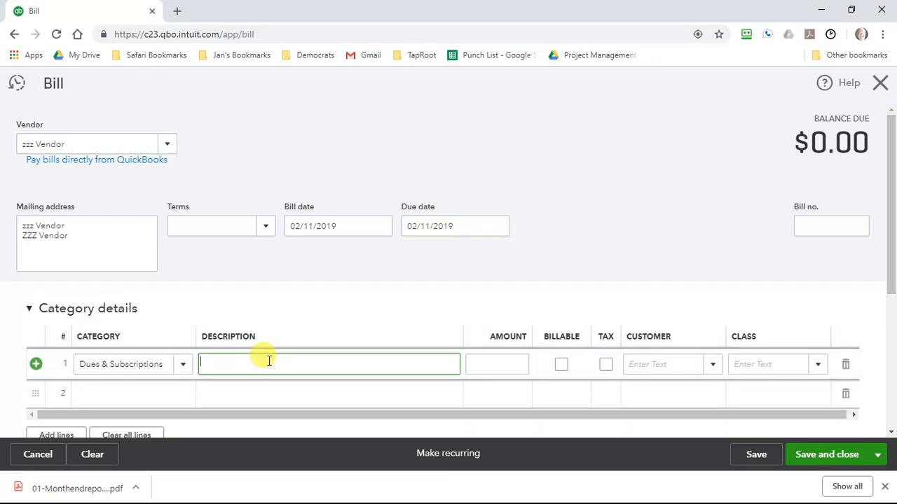
pyautogui.write(';lakdj;adjf;alkdjfa;lkfjd')
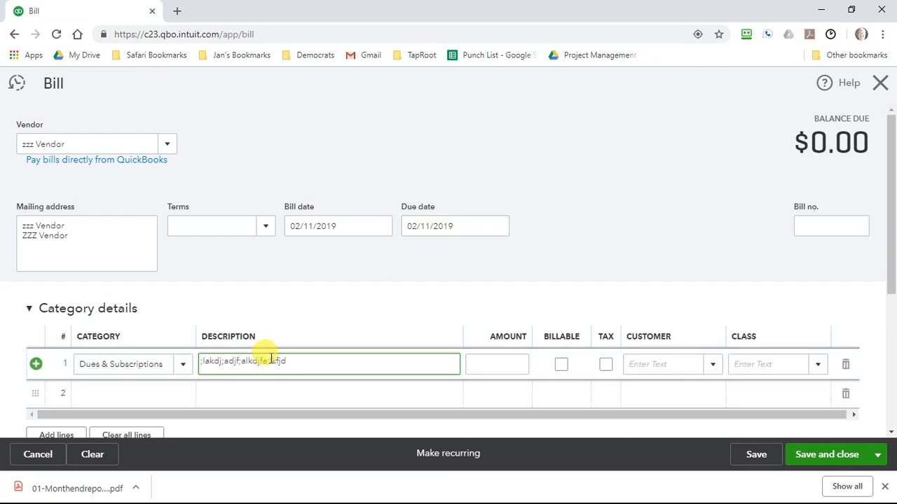
pyautogui.click(815, 369)
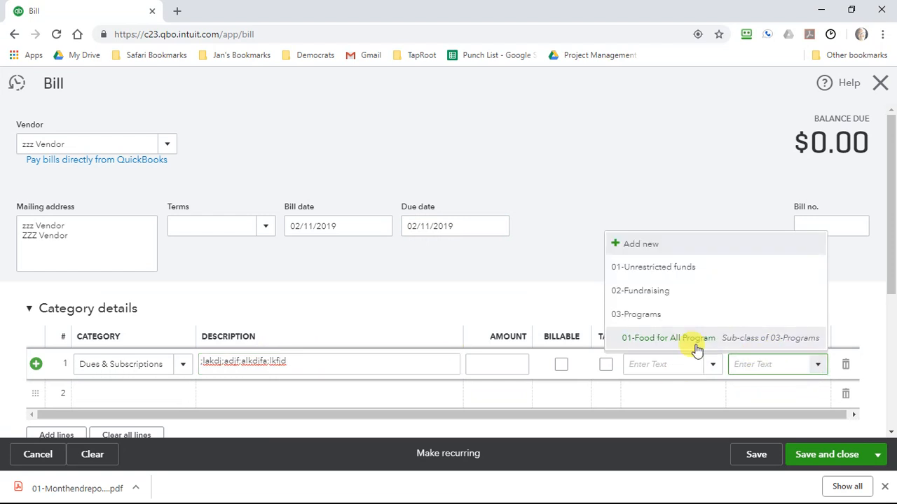
pyautogui.click(688, 340)
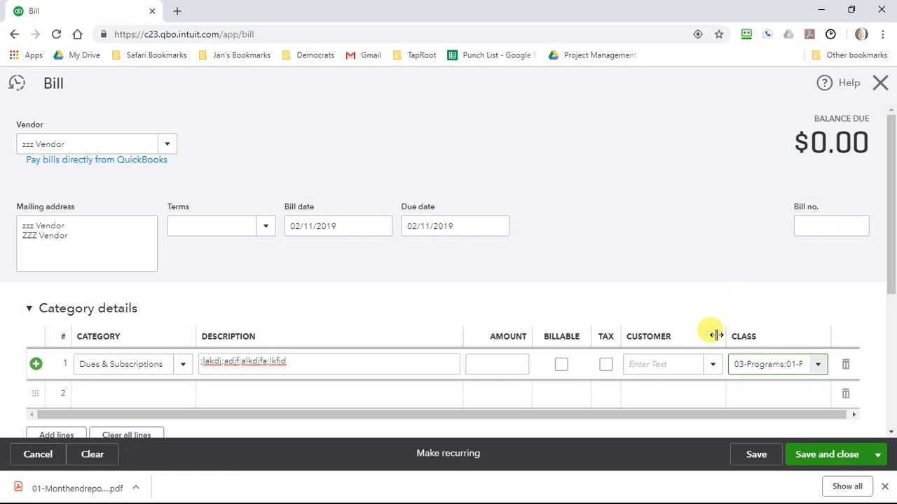
# - Enter an amount of 99.99 on the first line, and save and close the bill
pyautogui.click(509, 359)
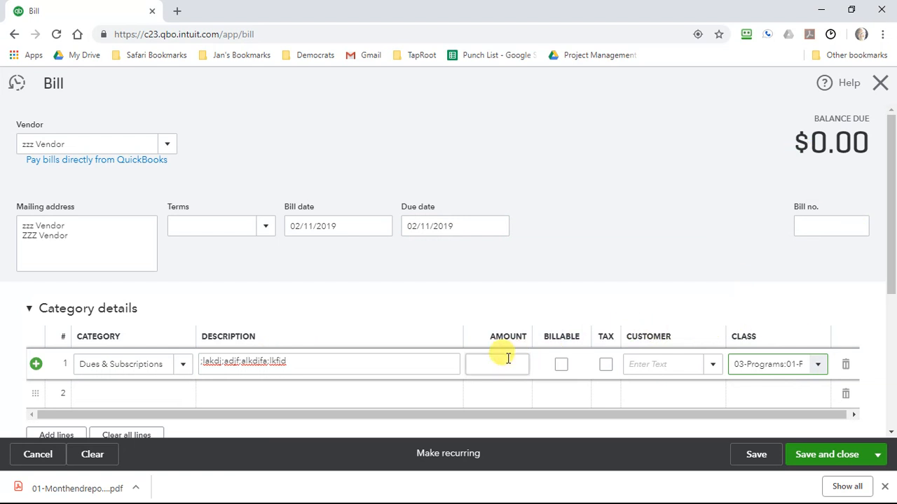
pyautogui.click(509, 358)
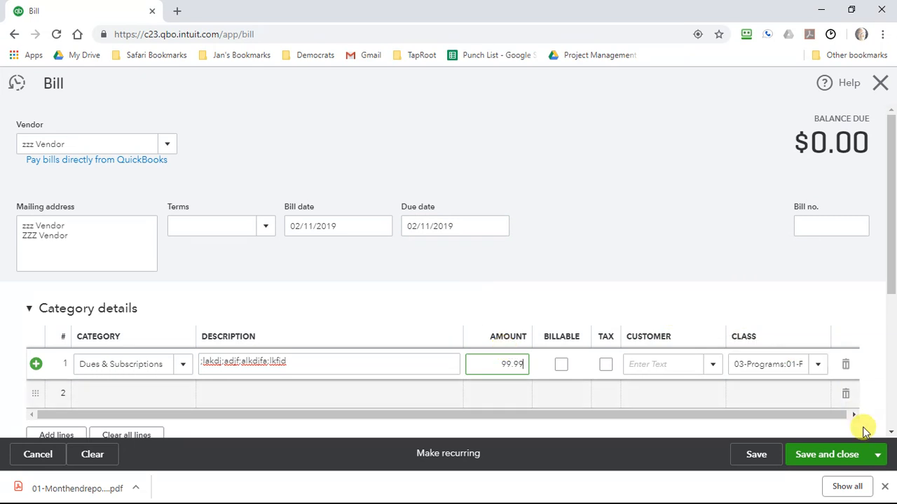
pyautogui.click(835, 455)
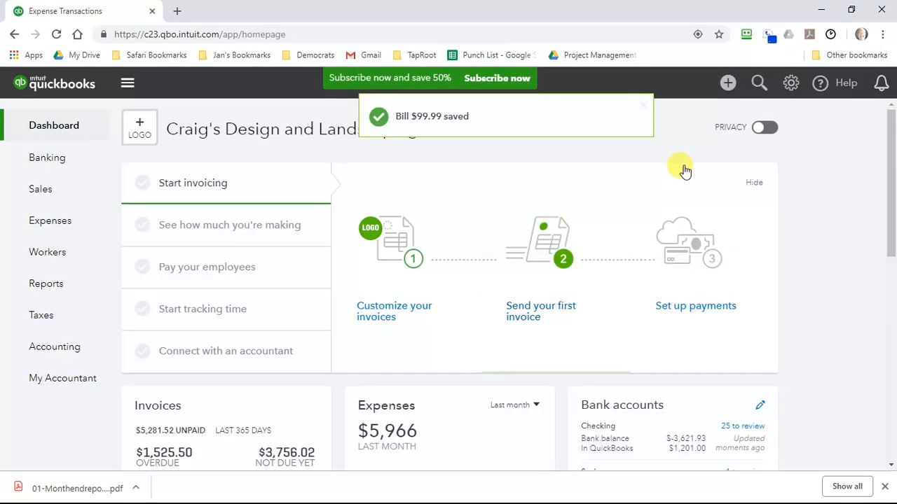
# - Start paying bills and set the payment account to Checking
pyautogui.click(727, 84)
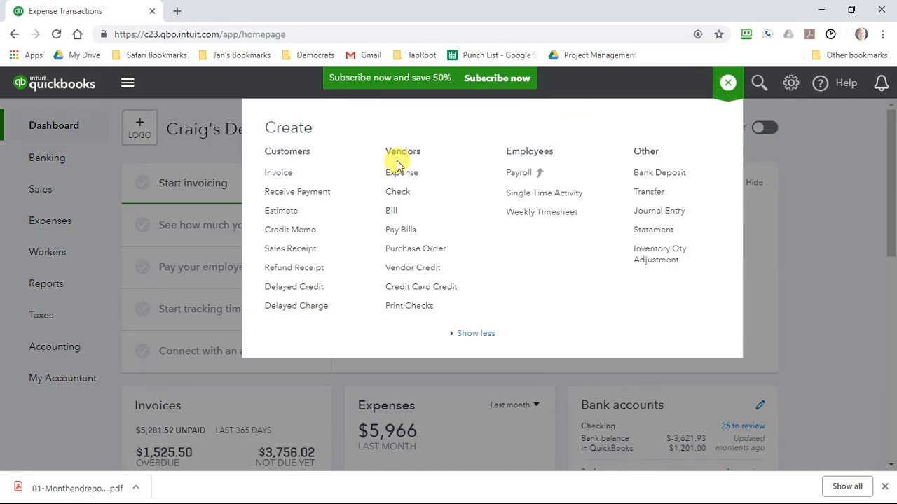
pyautogui.click(396, 234)
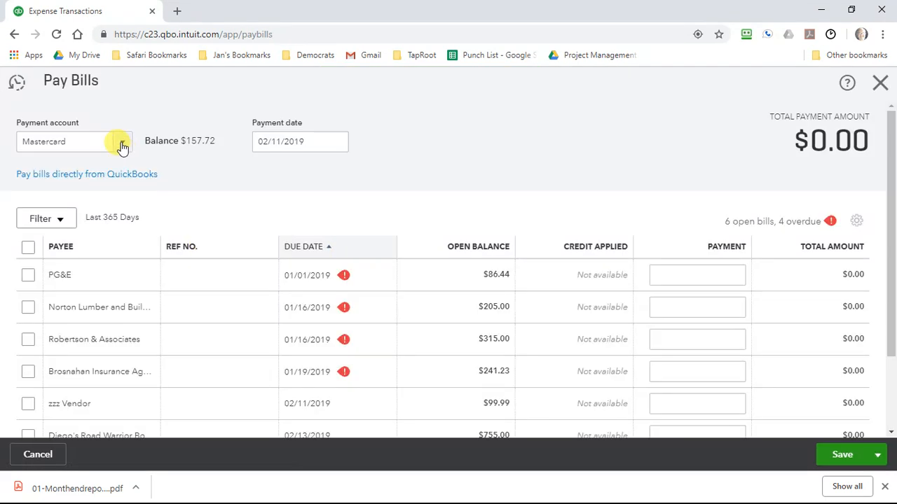
pyautogui.click(122, 144)
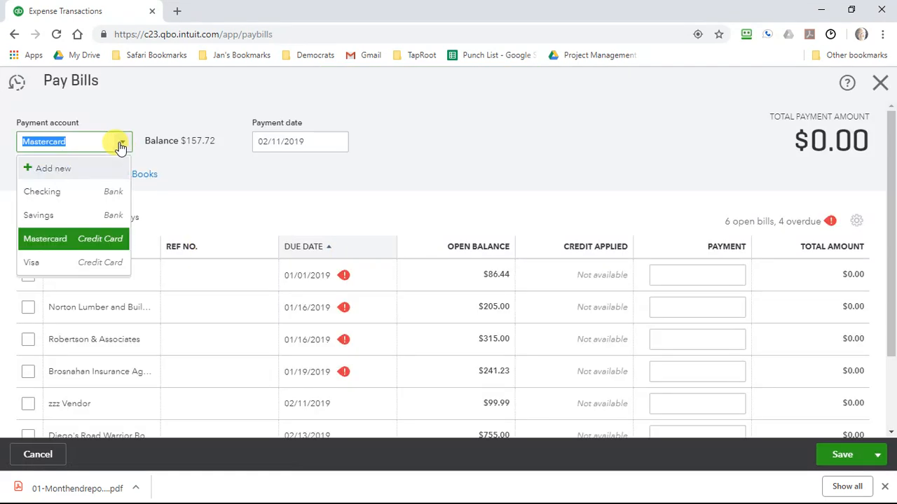
pyautogui.click(79, 194)
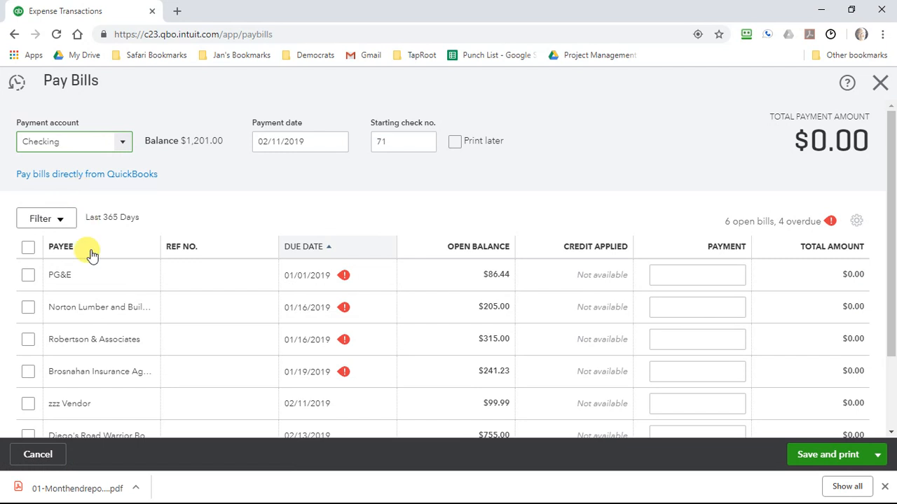
# - Select the zzz Vendor bill for payment
pyautogui.scroll(-3, 131, 262)
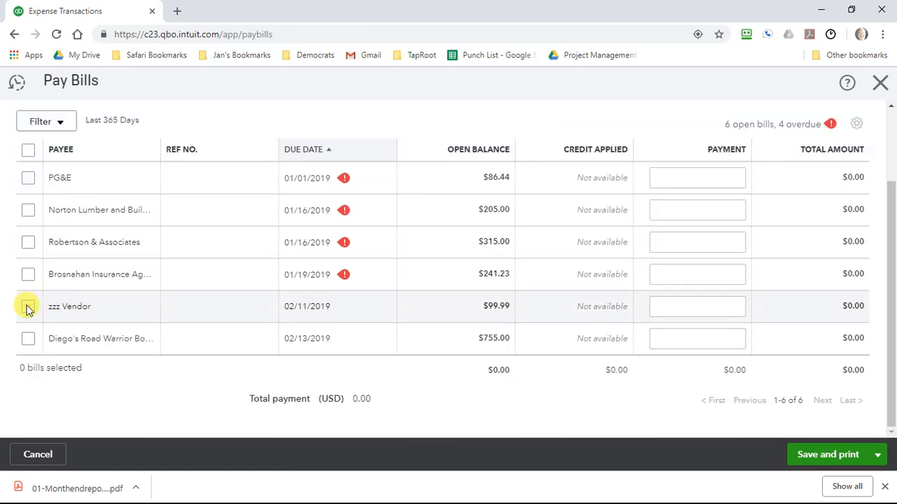
pyautogui.click(59, 294)
pyautogui.scroll(3, 90, 221)
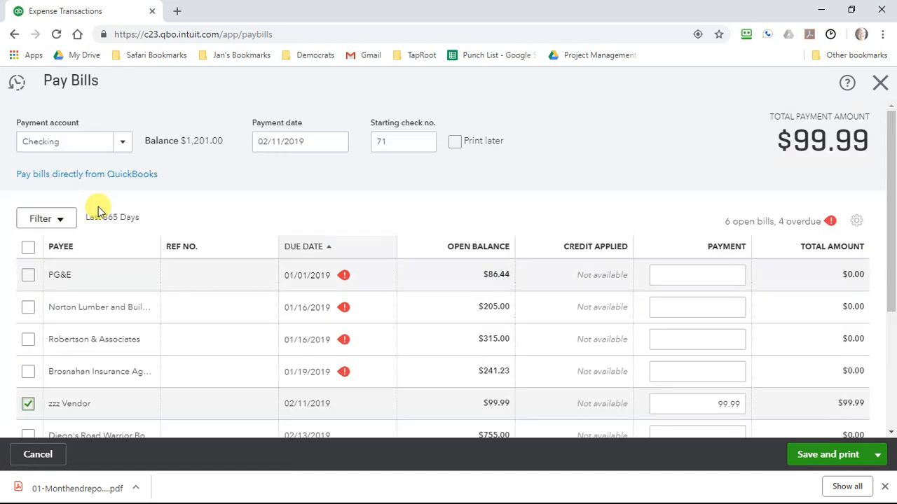
pyautogui.click(62, 221)
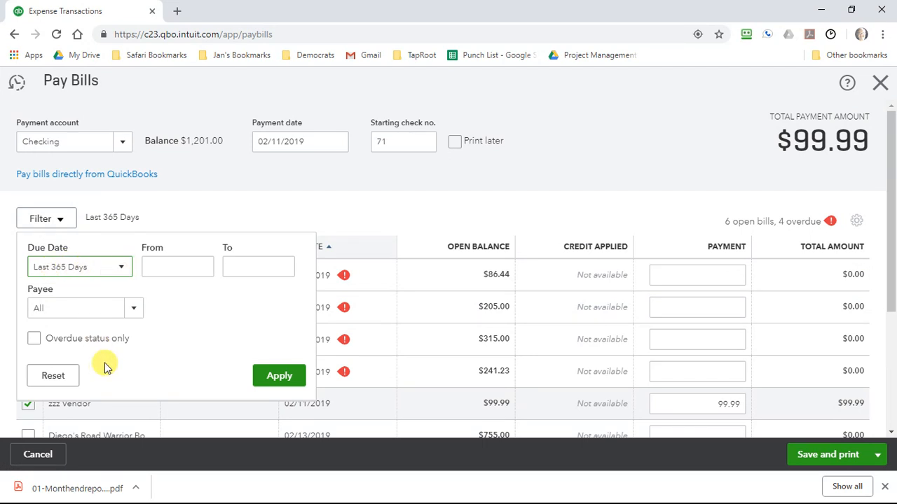
pyautogui.click(54, 379)
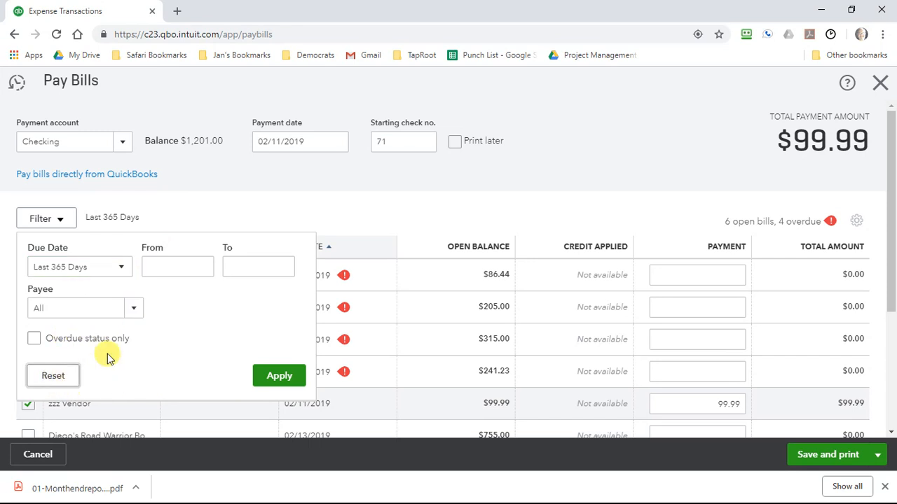
pyautogui.click(151, 208)
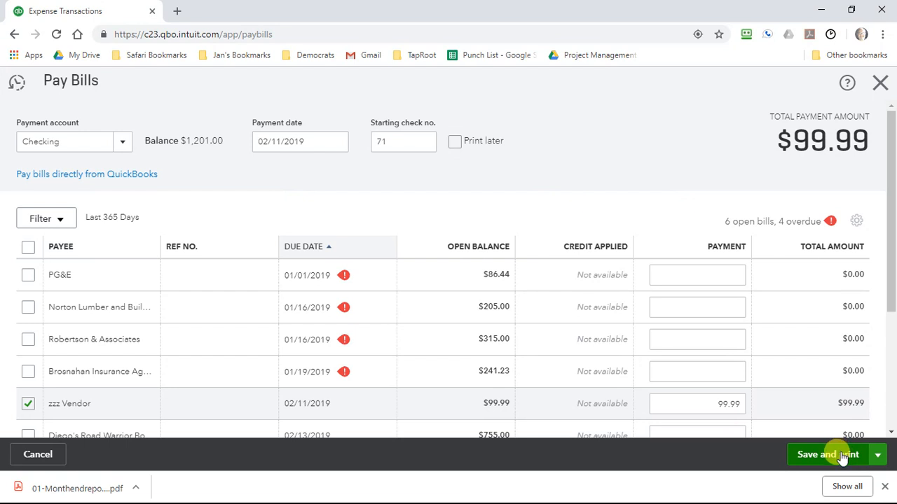
# - Save the bill payment without printing and close the Pay Bills form
pyautogui.click(877, 456)
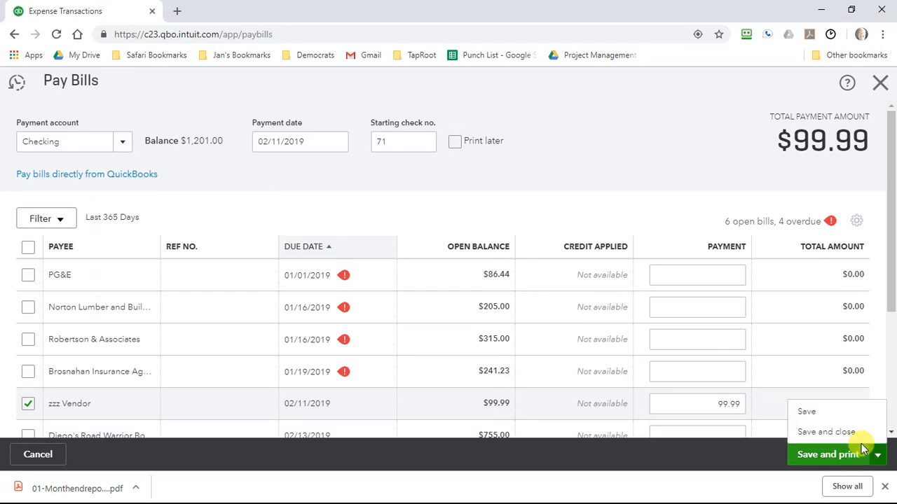
pyautogui.click(839, 434)
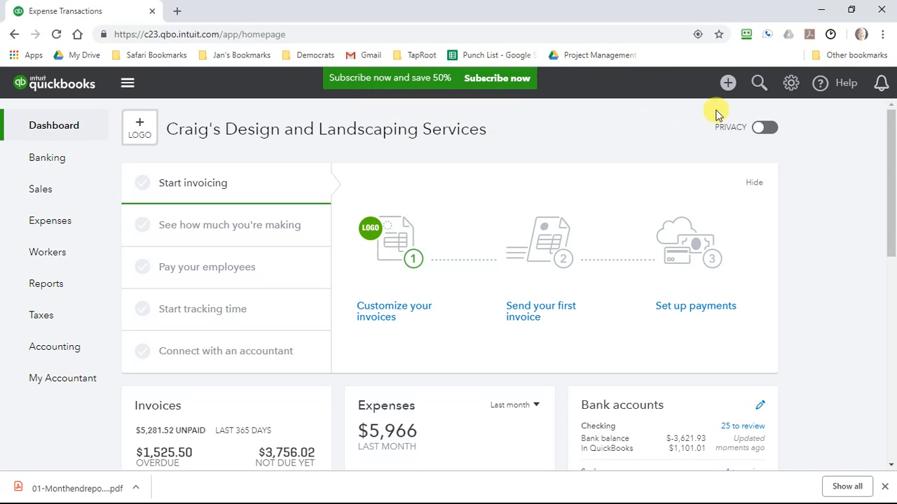
# - Find the Check Detail report among the standard reports by searching the page for "check", and open it
pyautogui.click(60, 286)
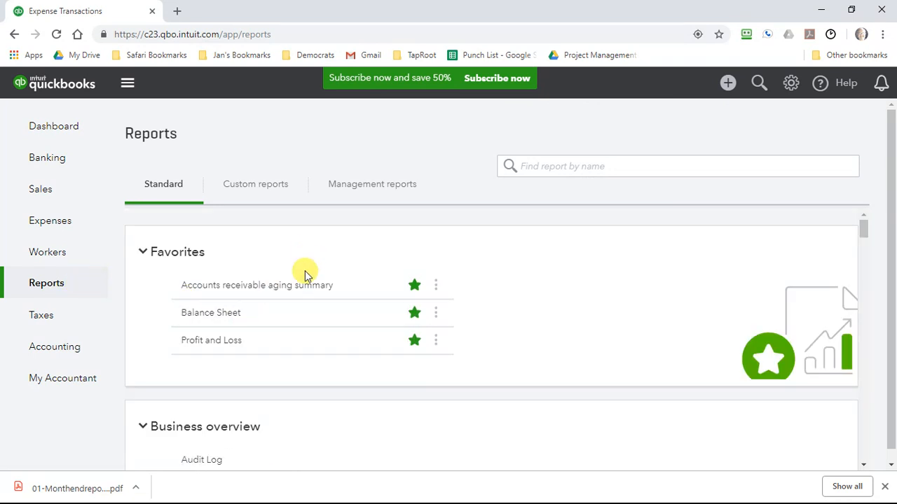
pyautogui.scroll(-5, 305, 275)
pyautogui.scroll(-5, 307, 276)
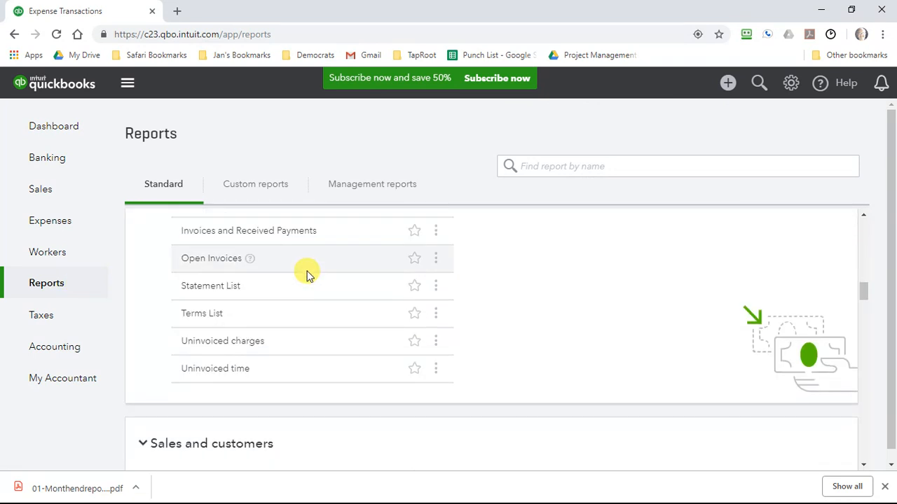
pyautogui.scroll(-5, 307, 275)
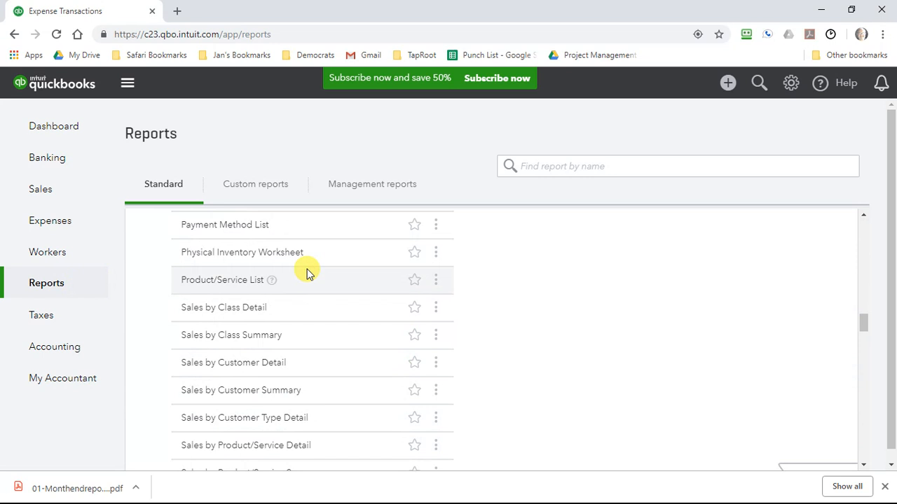
pyautogui.hotkey('ctrl', 'f')
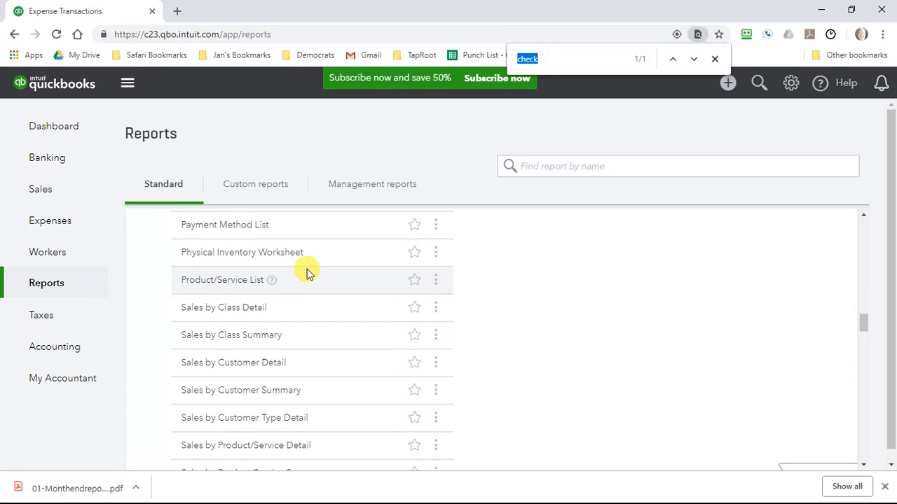
pyautogui.write('chec')
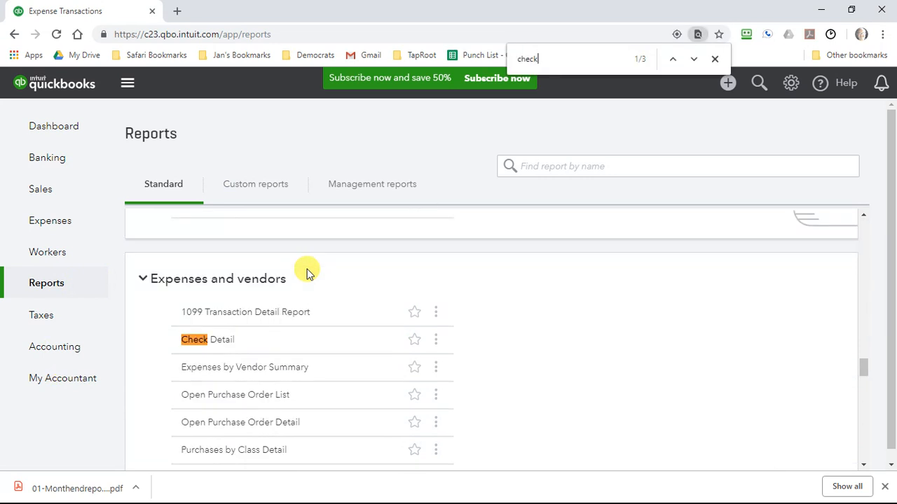
pyautogui.click(225, 344)
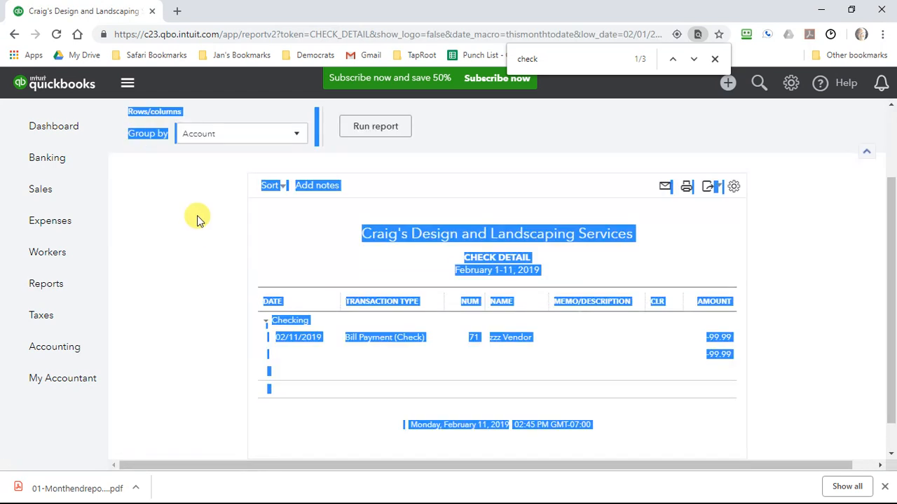
# - Set the Check Detail report's period to Today, run the report, and review the listed transactions
pyautogui.click(196, 195)
pyautogui.scroll(2, 217, 209)
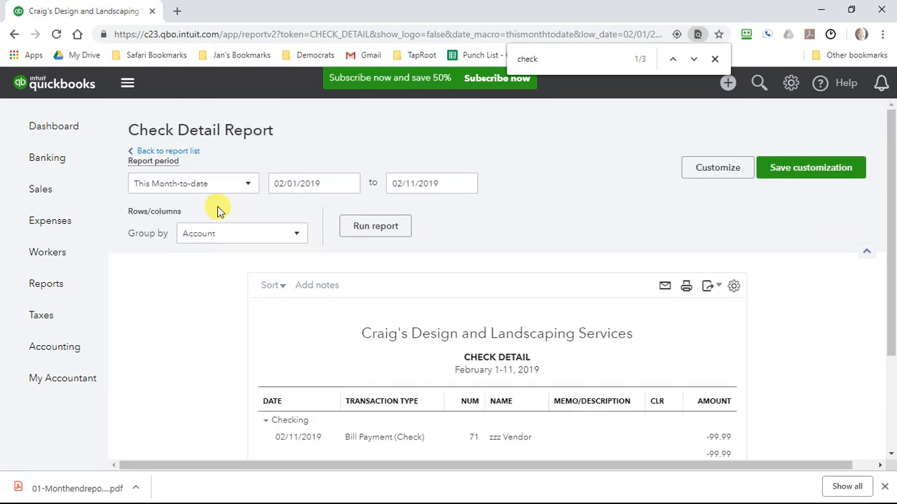
pyautogui.click(251, 184)
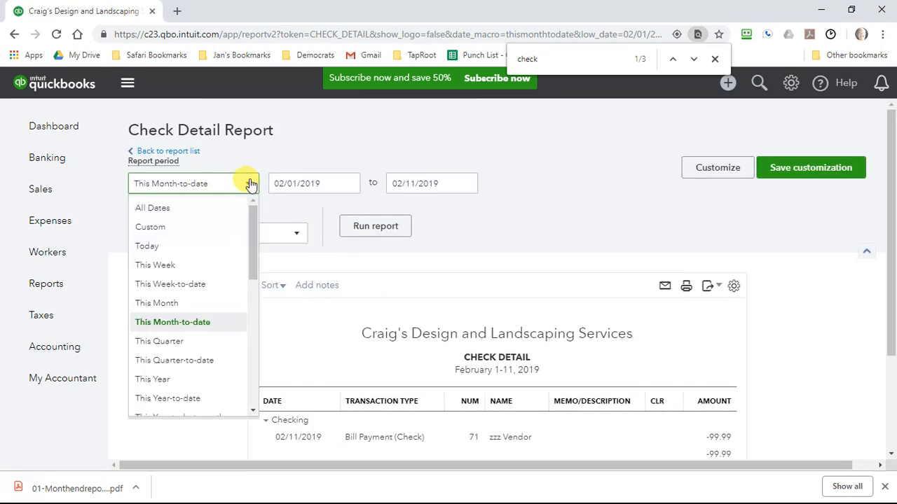
pyautogui.click(194, 249)
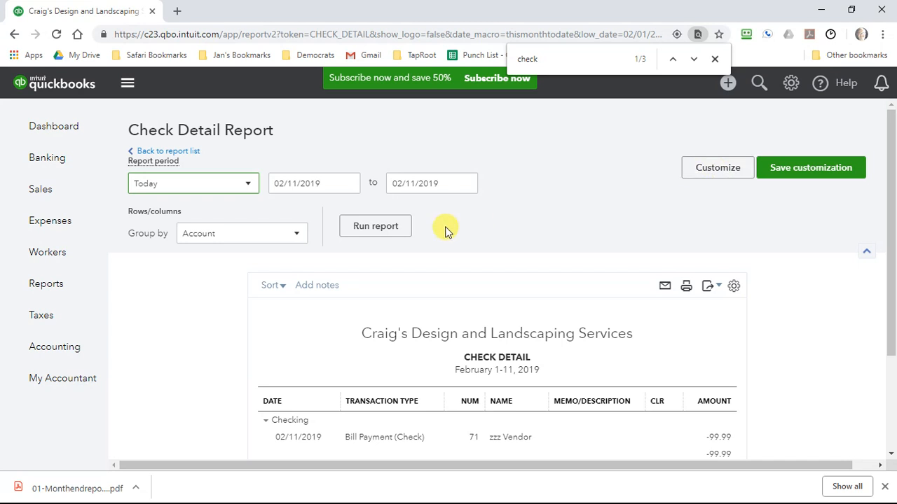
pyautogui.click(378, 227)
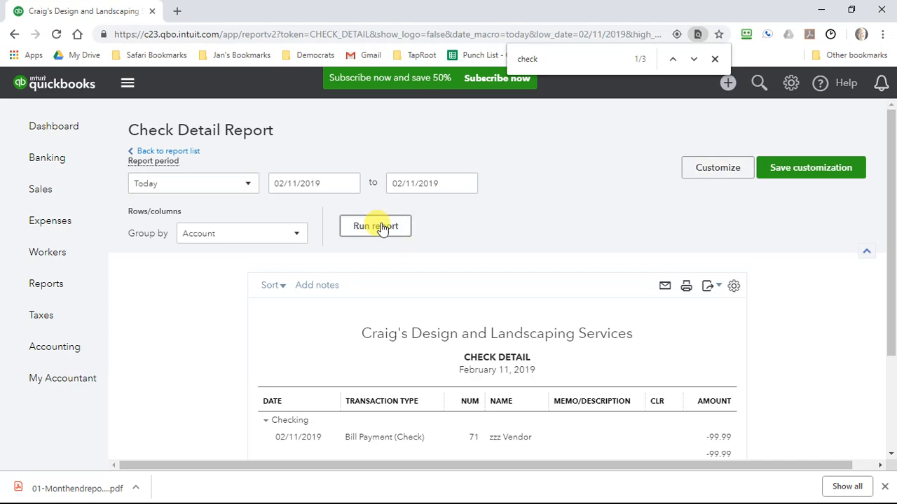
pyautogui.scroll(-2, 382, 227)
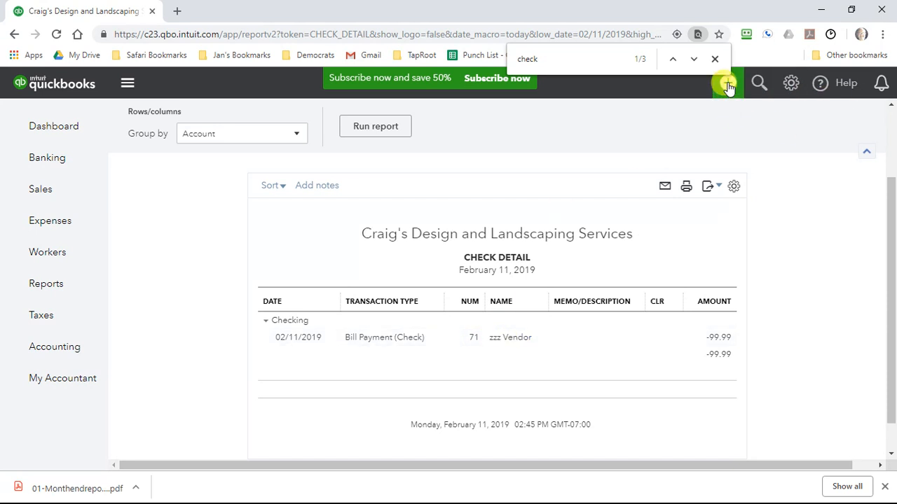
# - Open the list of transaction types available for creating a new transaction
pyautogui.click(727, 86)
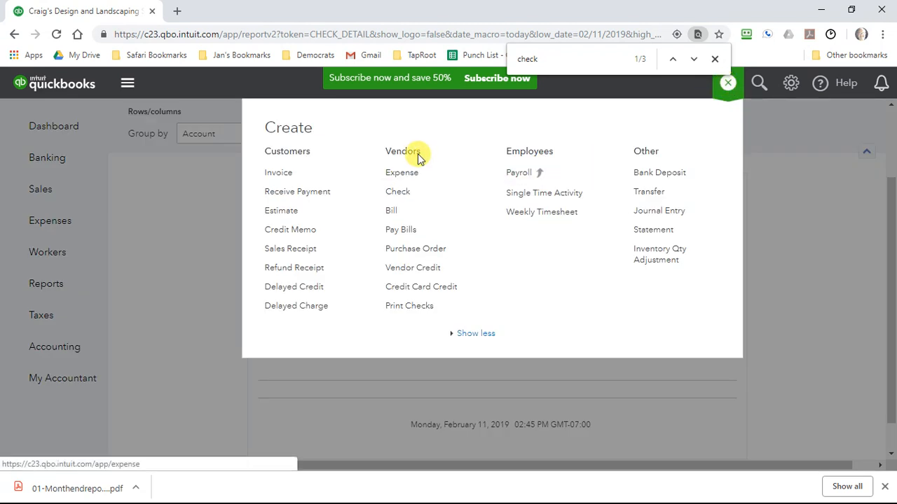